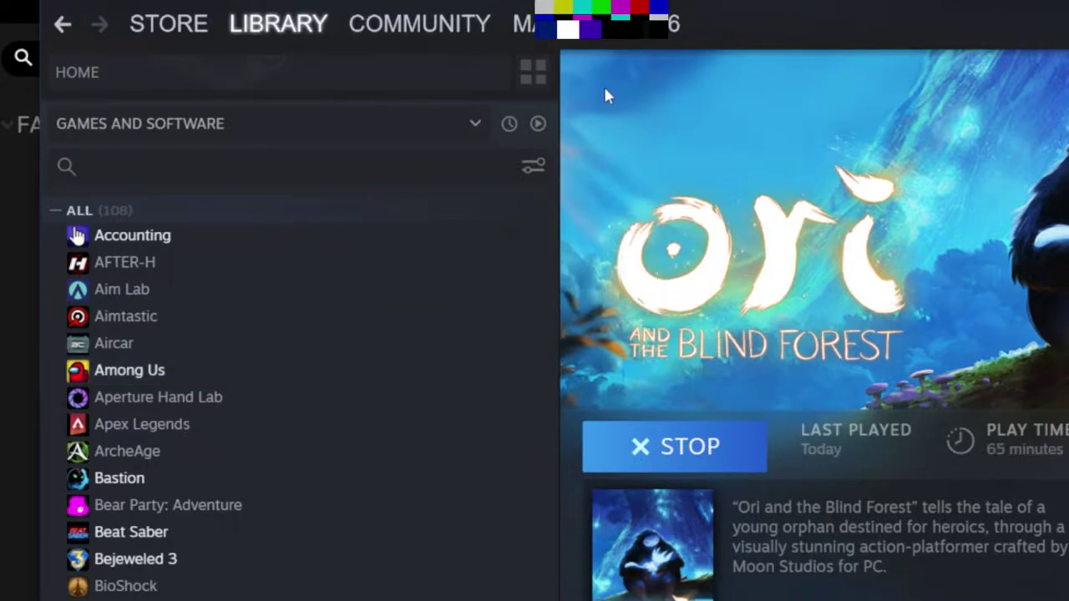
Go to the library Home page, scroll to Ori and the Blind Forest and open its context menu
mouse_move(249, 35)
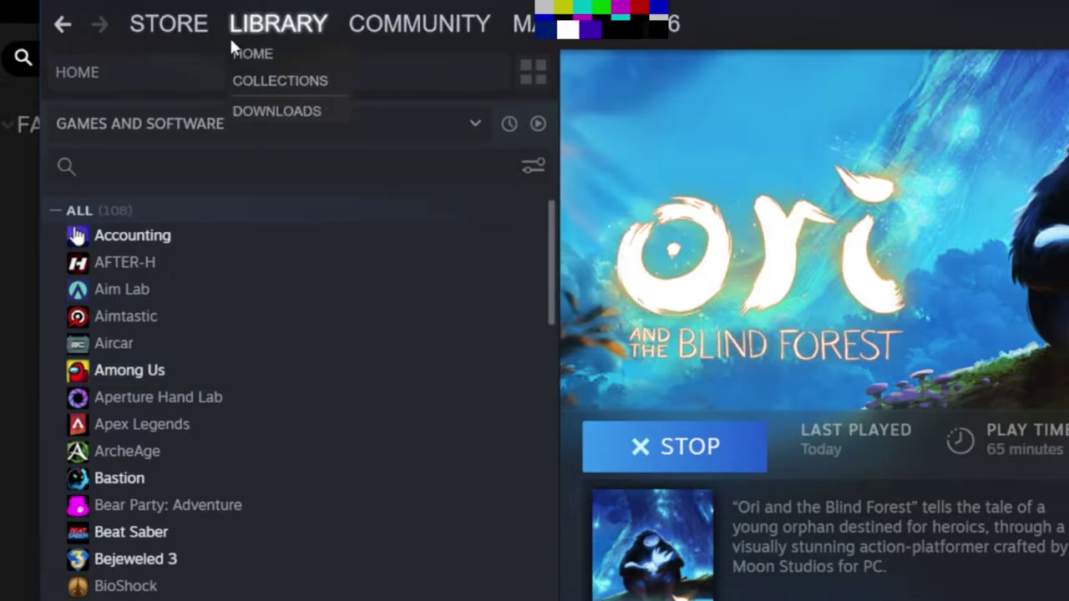
click(278, 32)
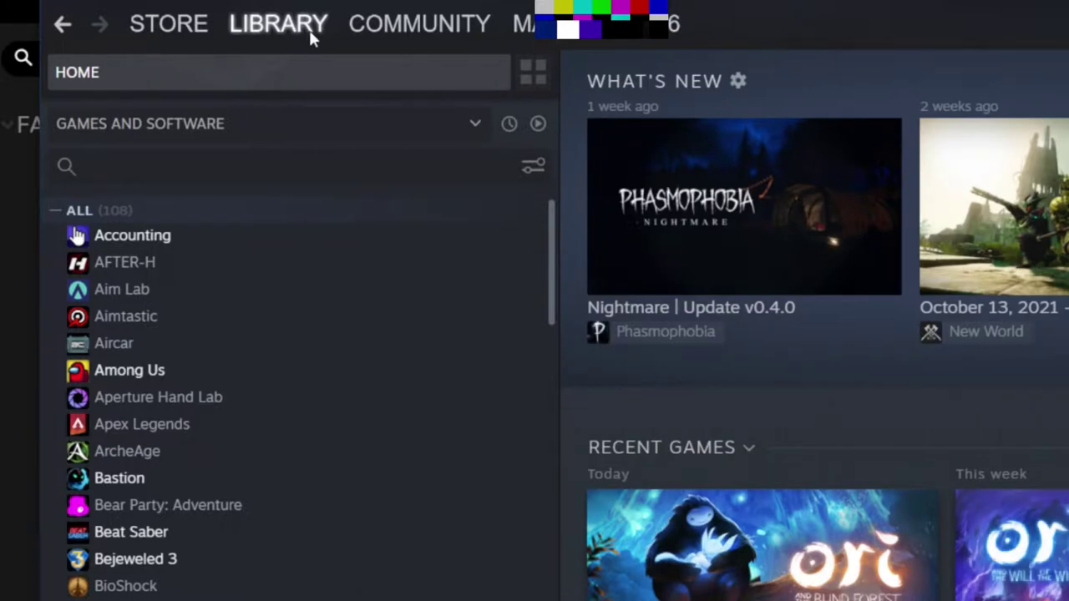
scroll(362, 327, down, 4)
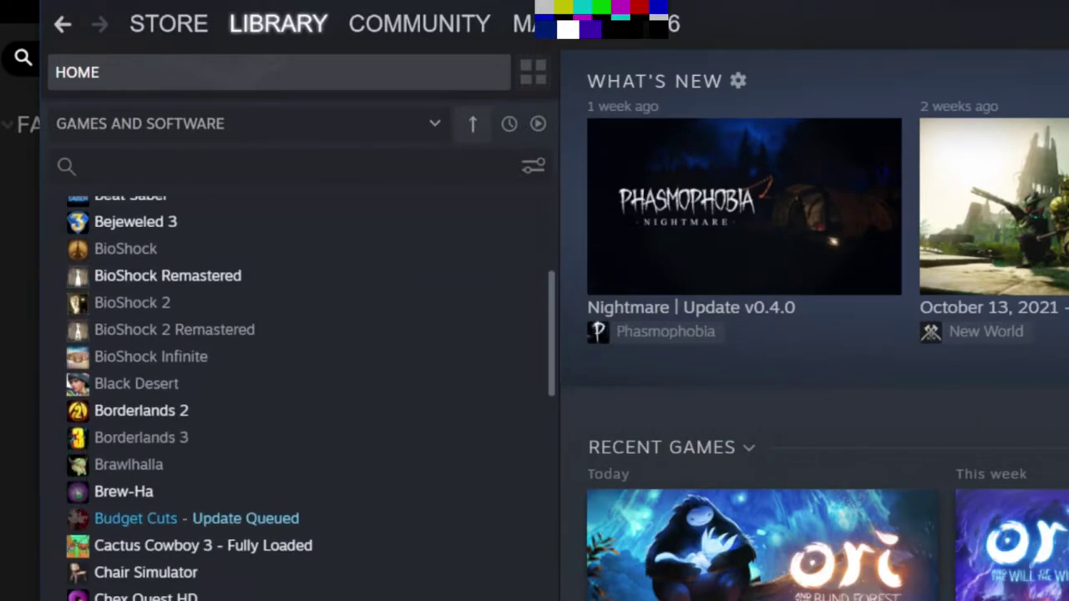
scroll(311, 398, down, 9)
scroll(311, 398, down, 5)
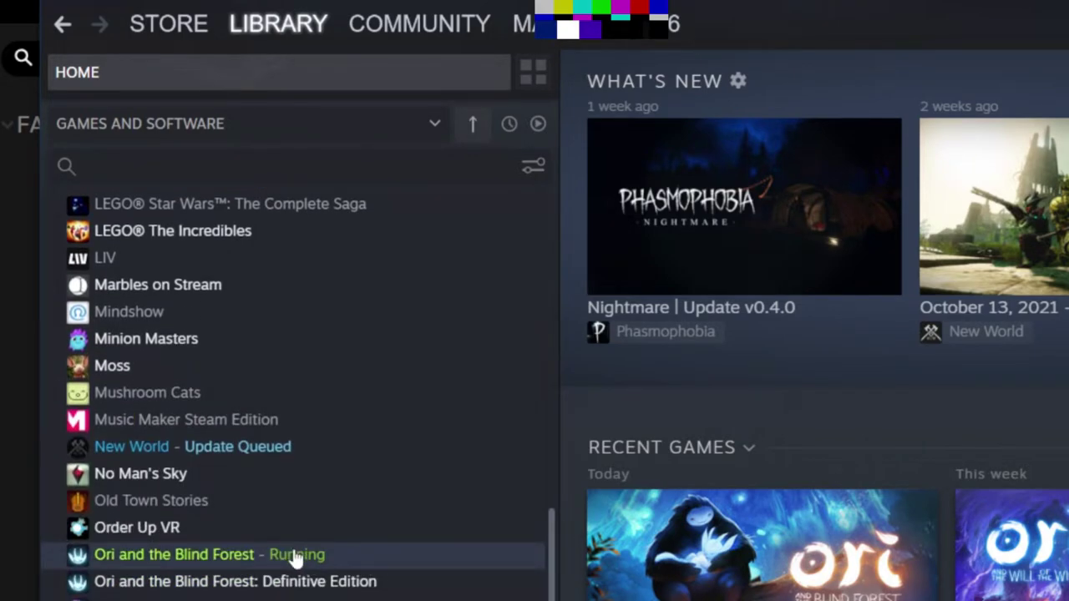
scroll(296, 558, down, 4)
scroll(395, 339, up, 2)
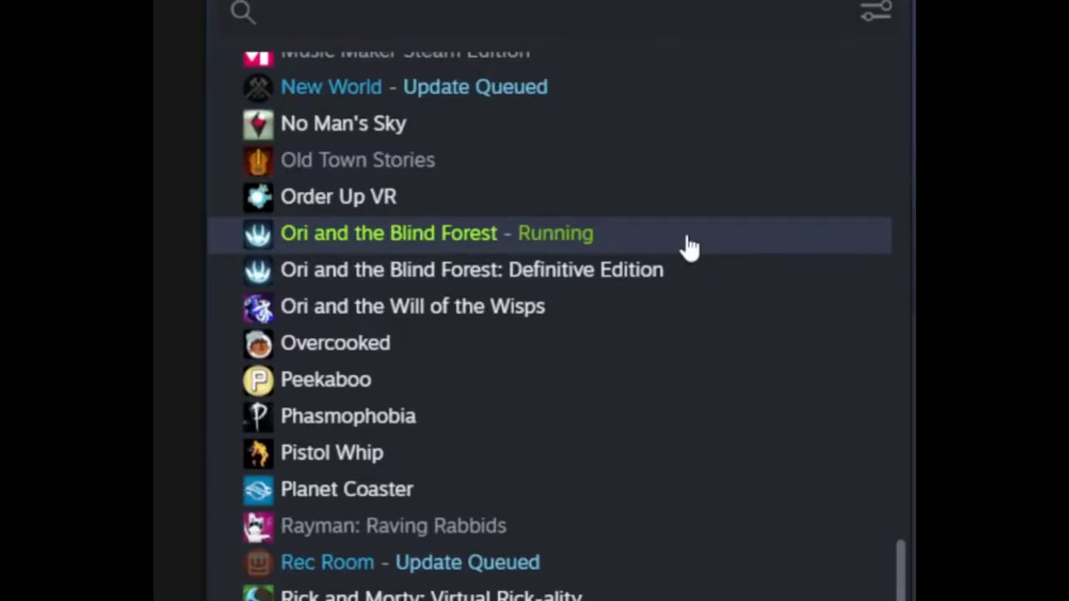
right_click(687, 239)
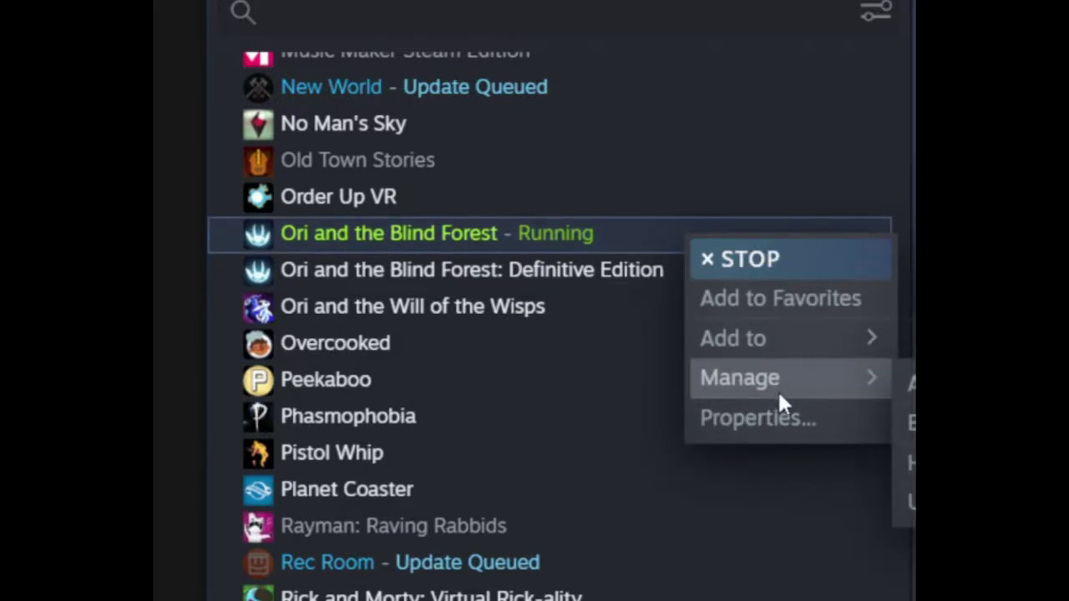
Open Ori and the Blind Forest's Properties and browse to its local install folder
click(865, 419)
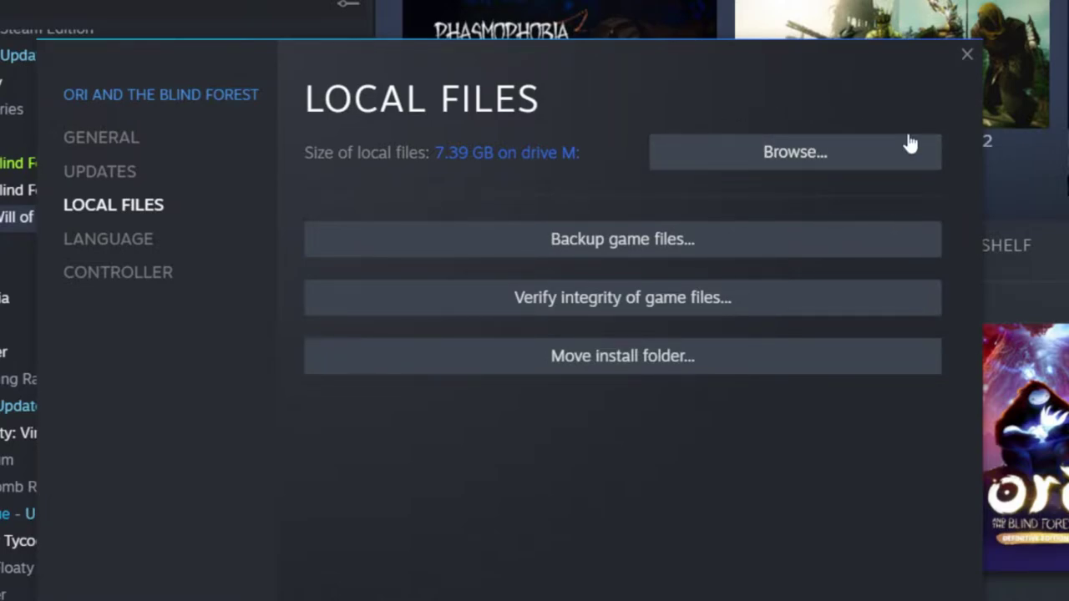
click(842, 153)
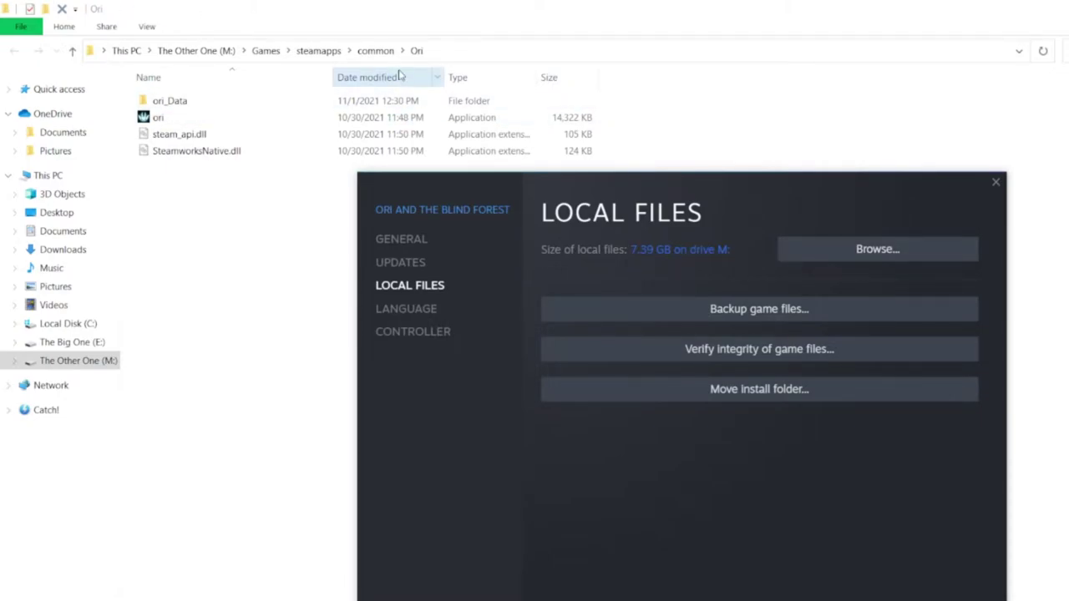
Bring the Ori install folder forward in File Explorer and open the ori application's context menu
click(767, 116)
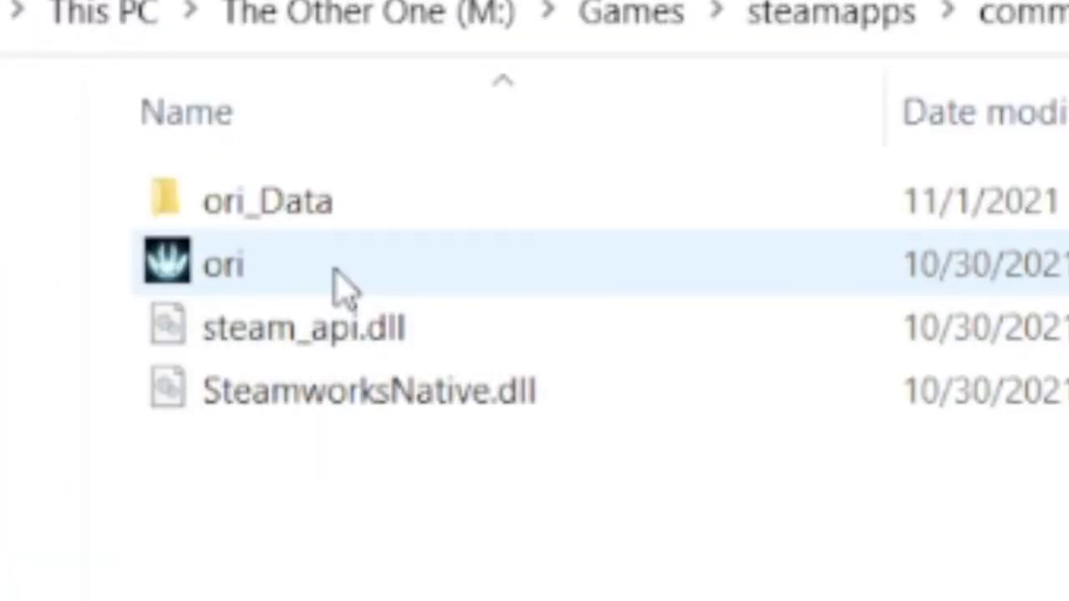
mouse_move(344, 288)
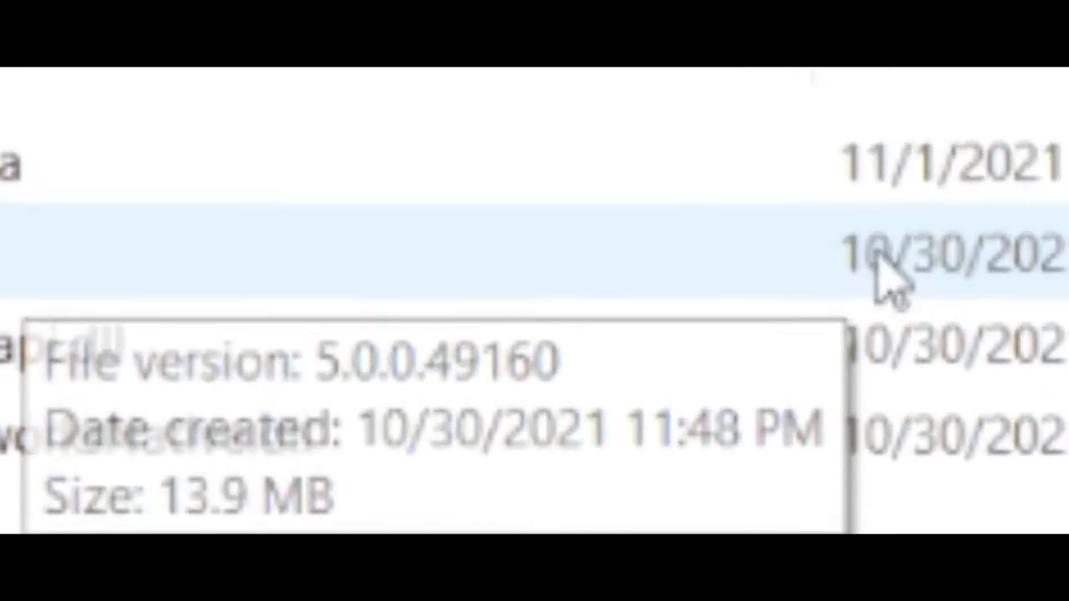
click(180, 122)
right_click(290, 194)
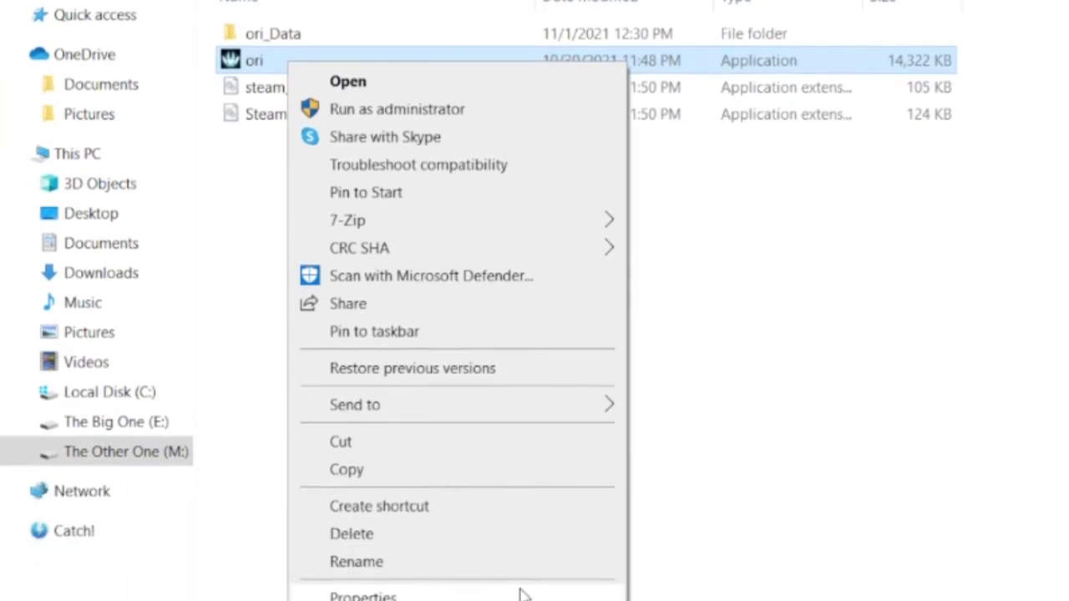
click(454, 562)
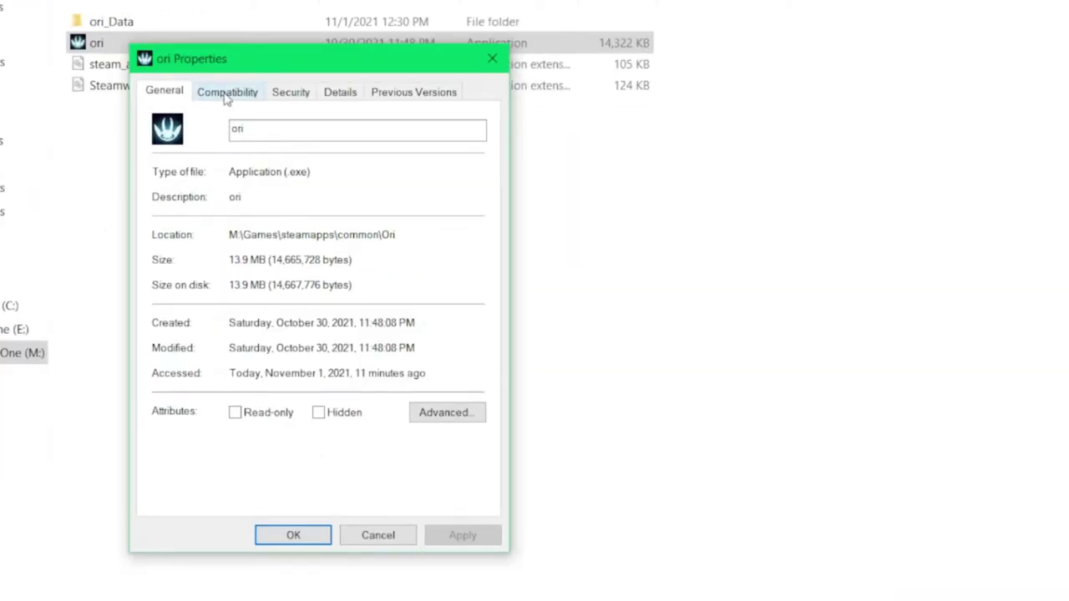
click(226, 93)
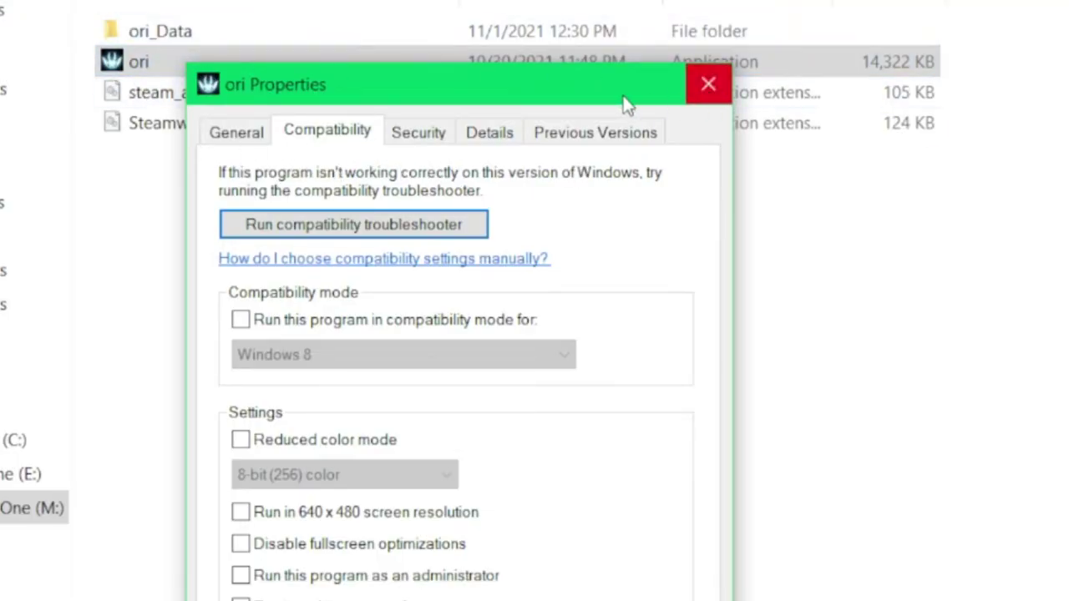
click(708, 84)
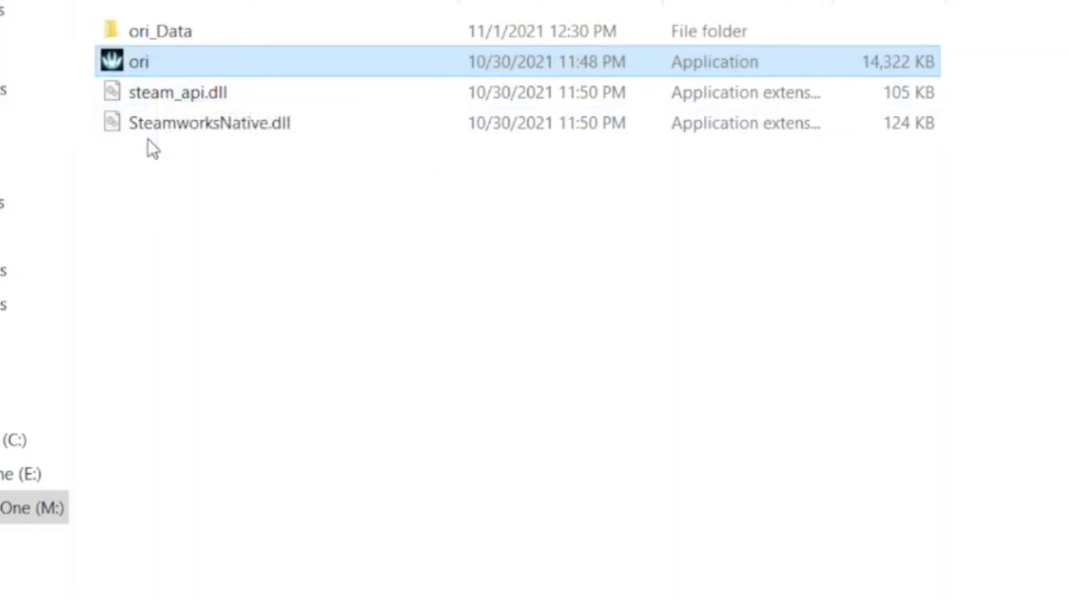
mouse_move(173, 66)
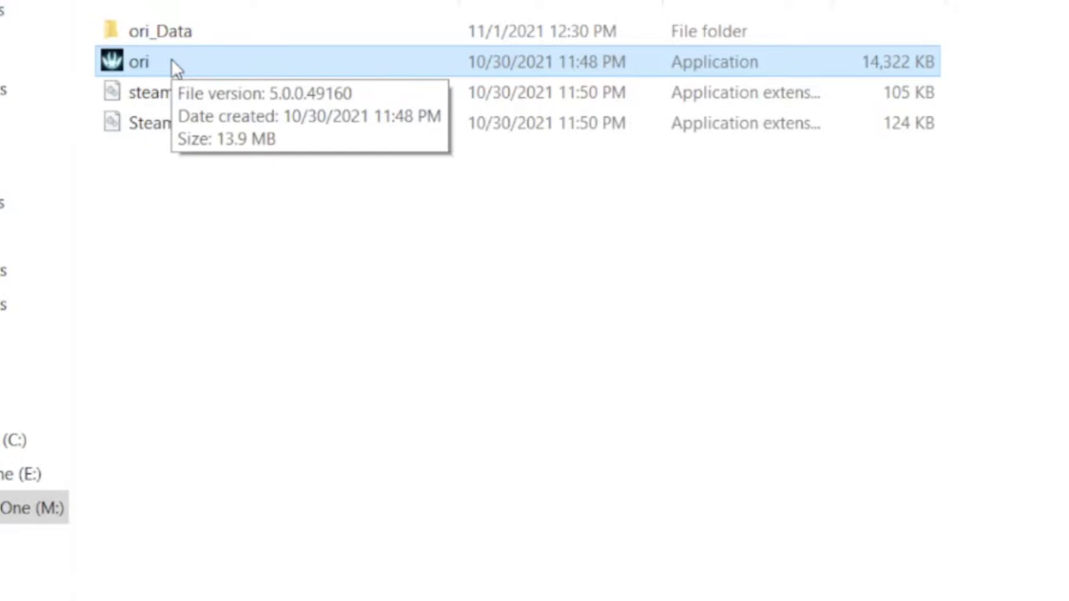
right_click(170, 59)
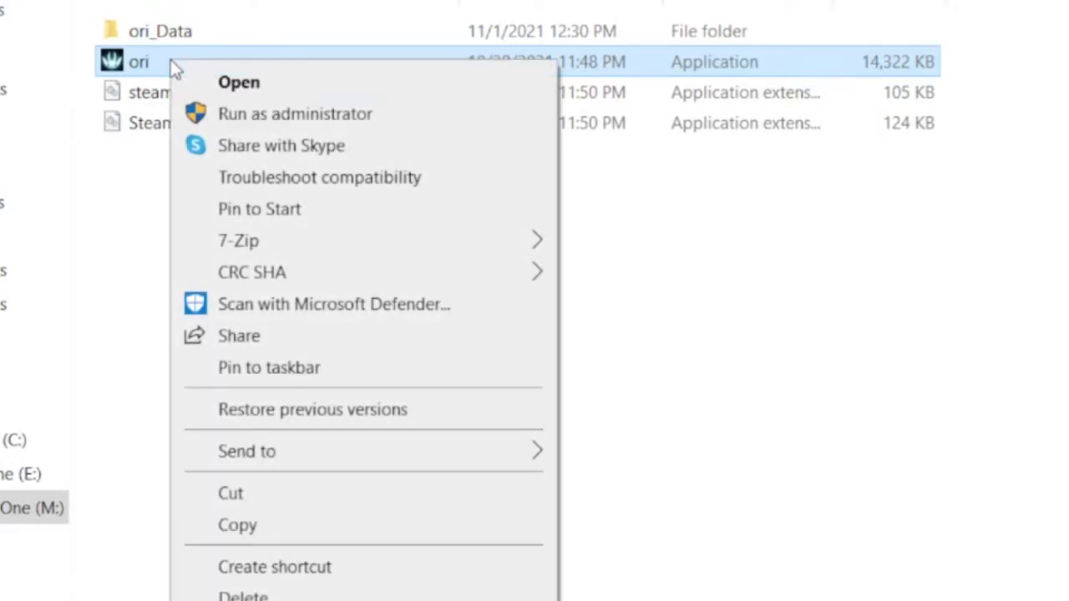
In ori's Properties, toggle the high DPI scaling override, confirm with OK and apply
click(197, 469)
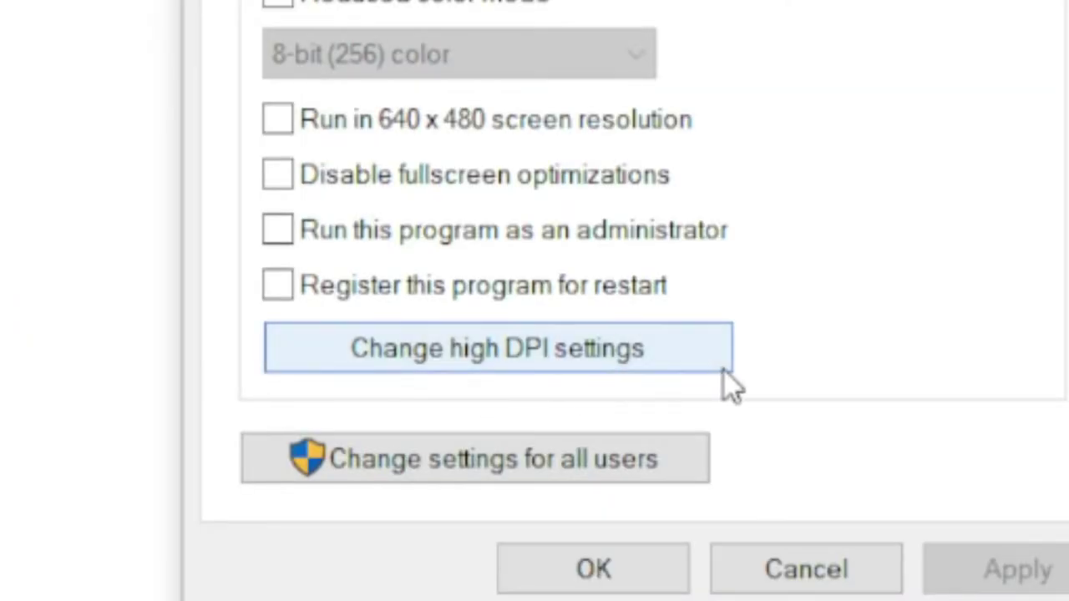
click(709, 369)
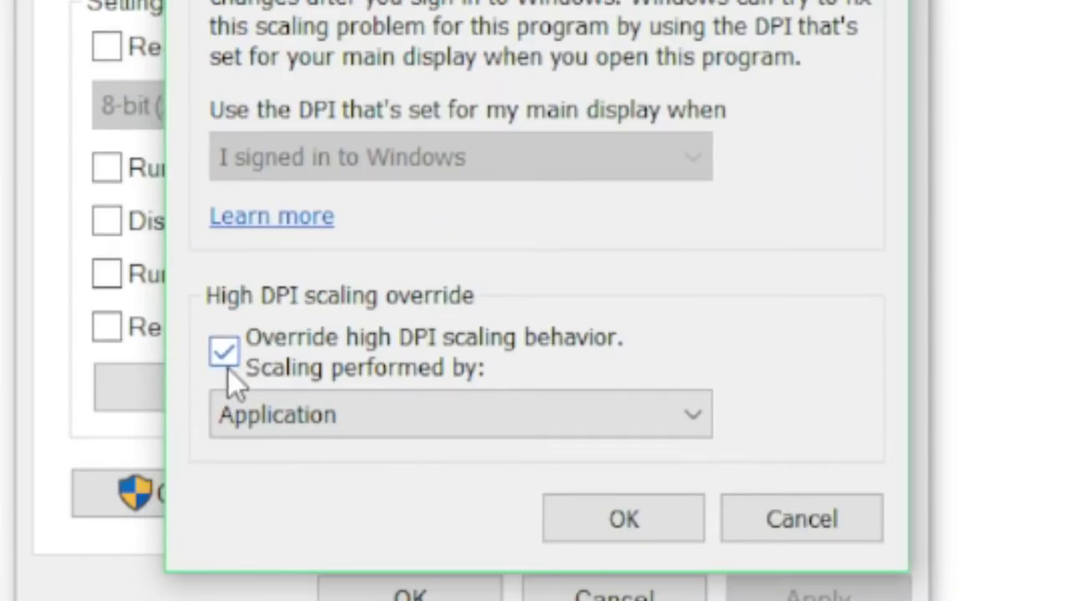
click(225, 359)
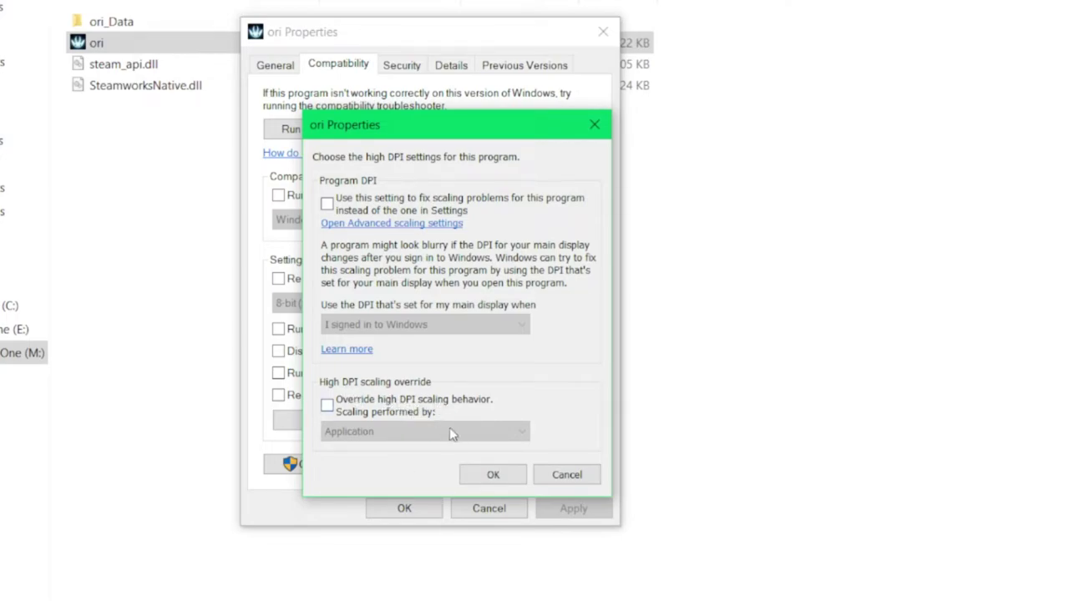
click(492, 478)
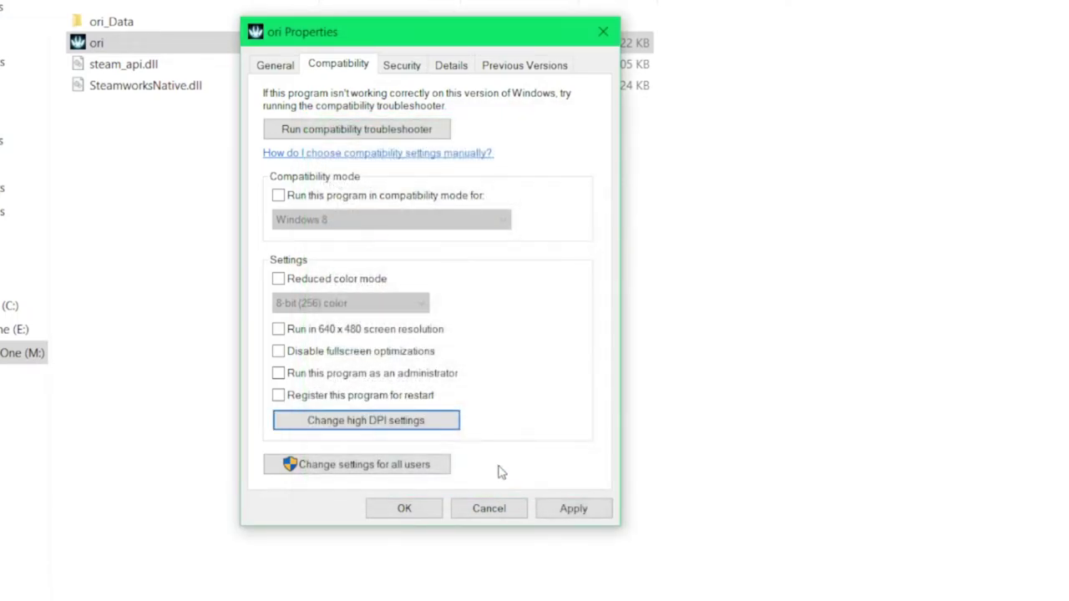
click(582, 511)
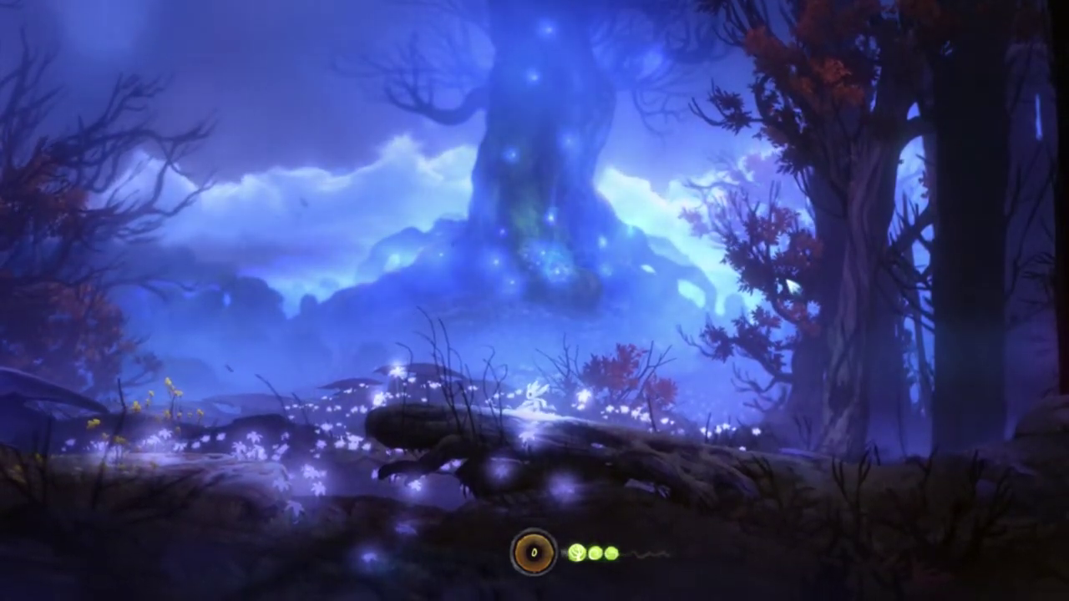
Pause the game, set Settings resolution to 1920x1080 [16:9], then resume playing
key(Escape)
key(Down)
key(Return)
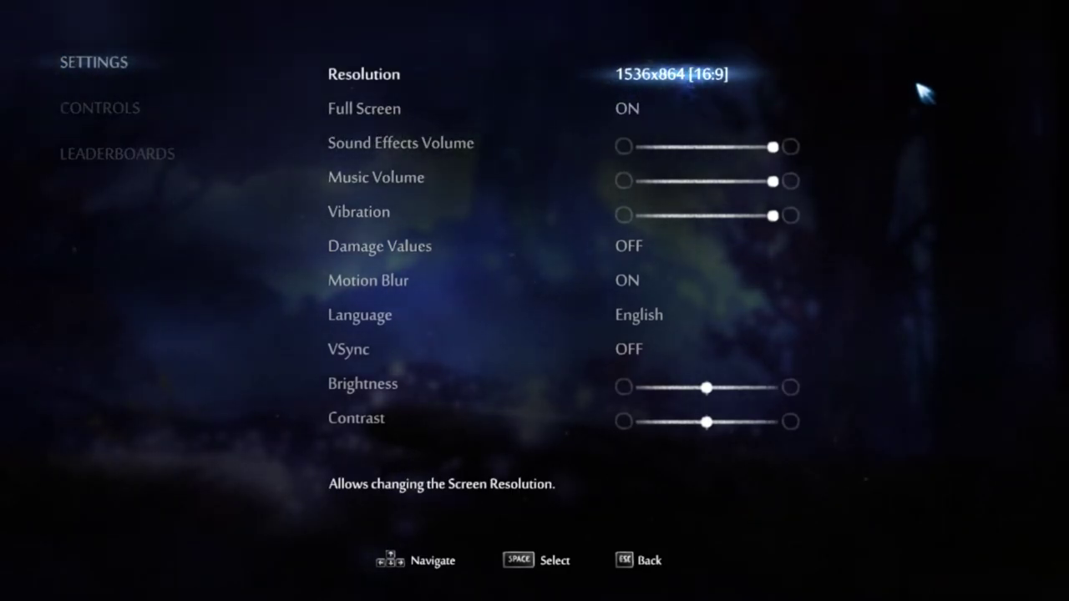
key(space)
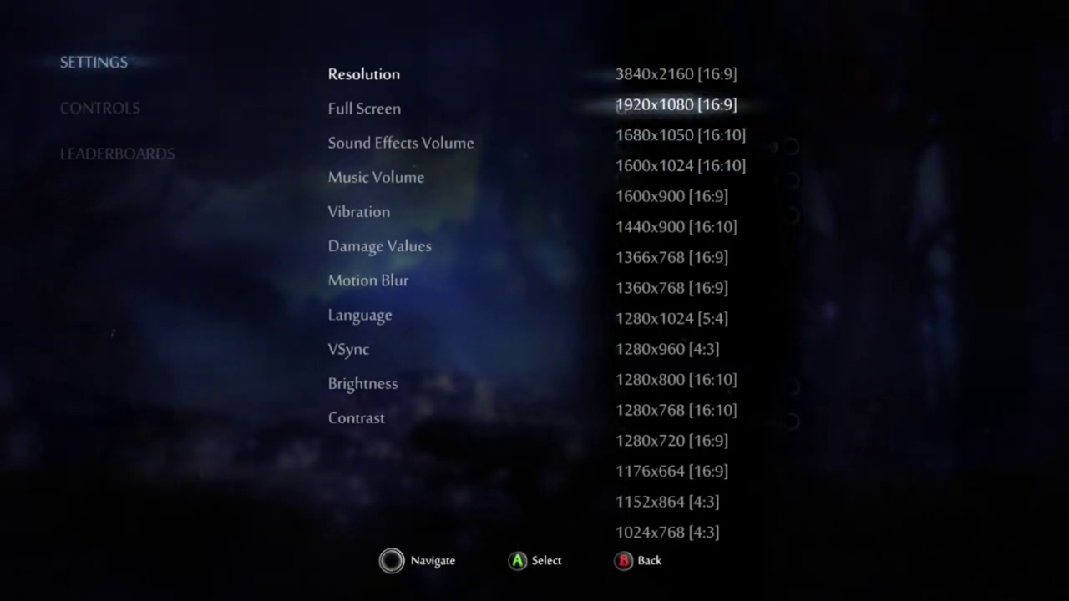
key(Up)
key(Up)
key(Up)
key(Up)
key(Up)
key(Up)
key(Up)
key(Up)
key(Up)
key(Up)
key(Up)
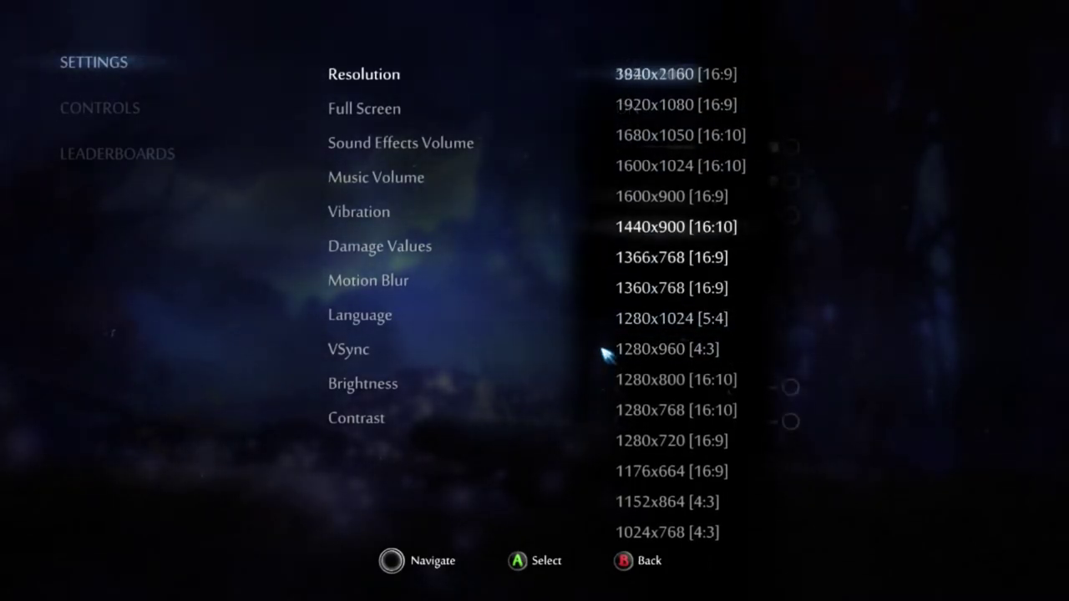
key(Down)
key(Down)
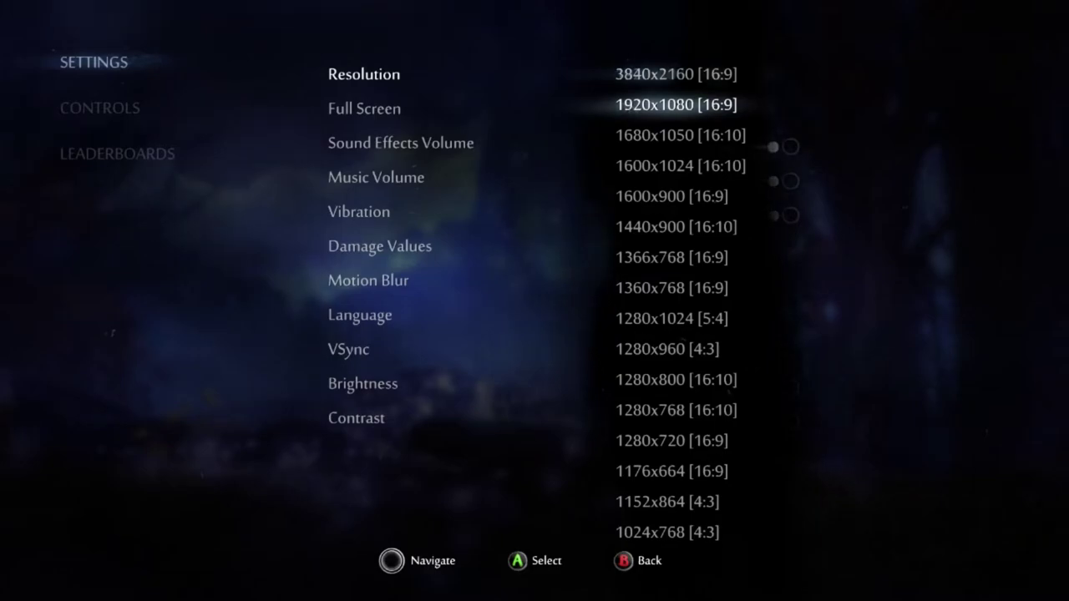
key(Return)
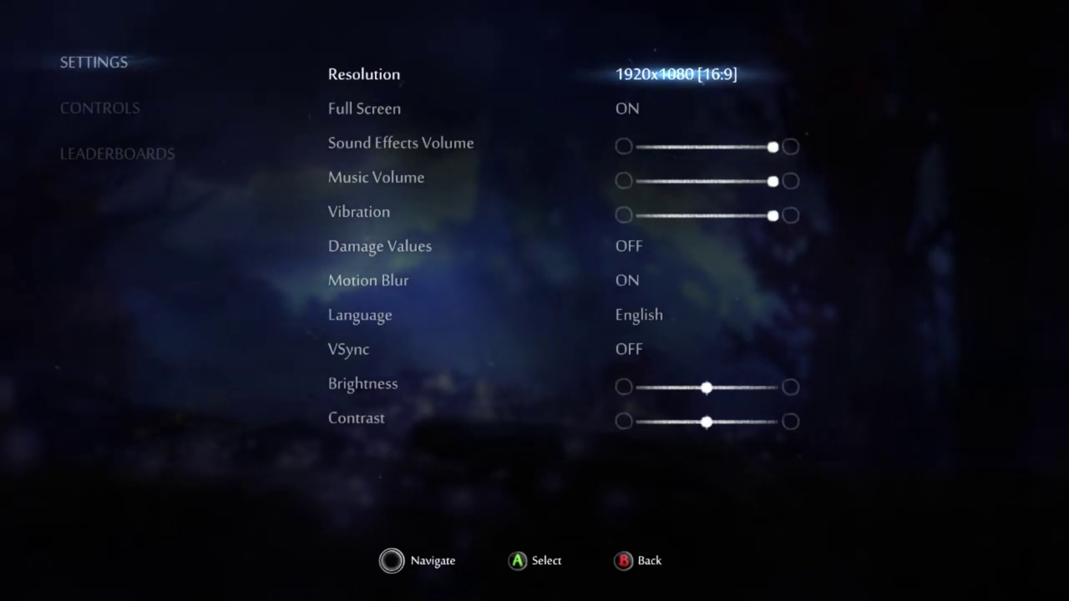
key(Escape)
key(Escape)
key(Escape)
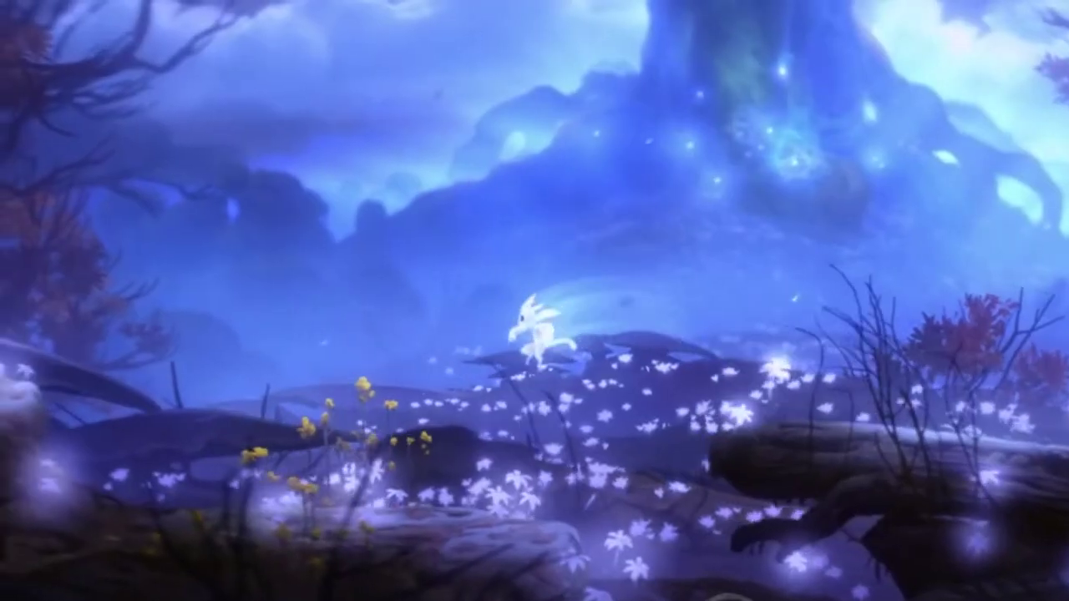
Run Ori left and right, leaping off the mushroom and onto the tree stump
key(Left)
key(space)
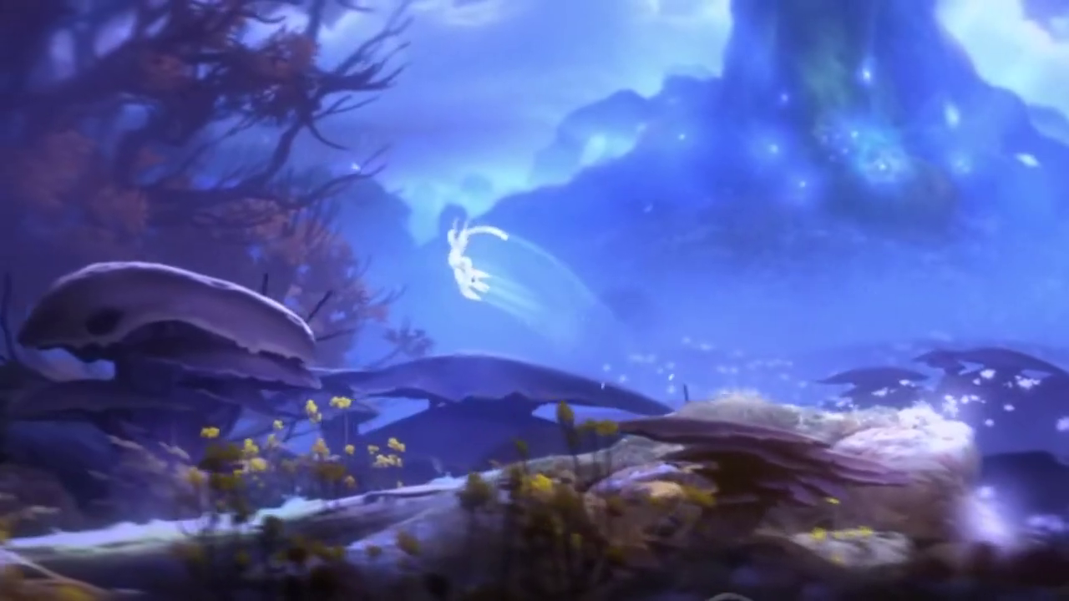
key(Left)
key(space)
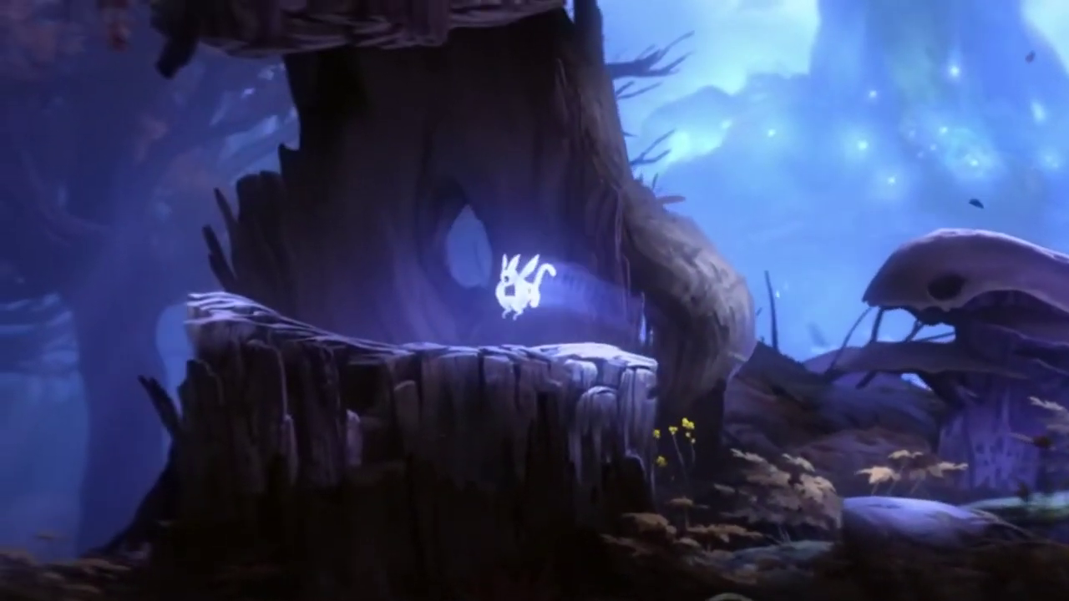
key(Right)
key(space)
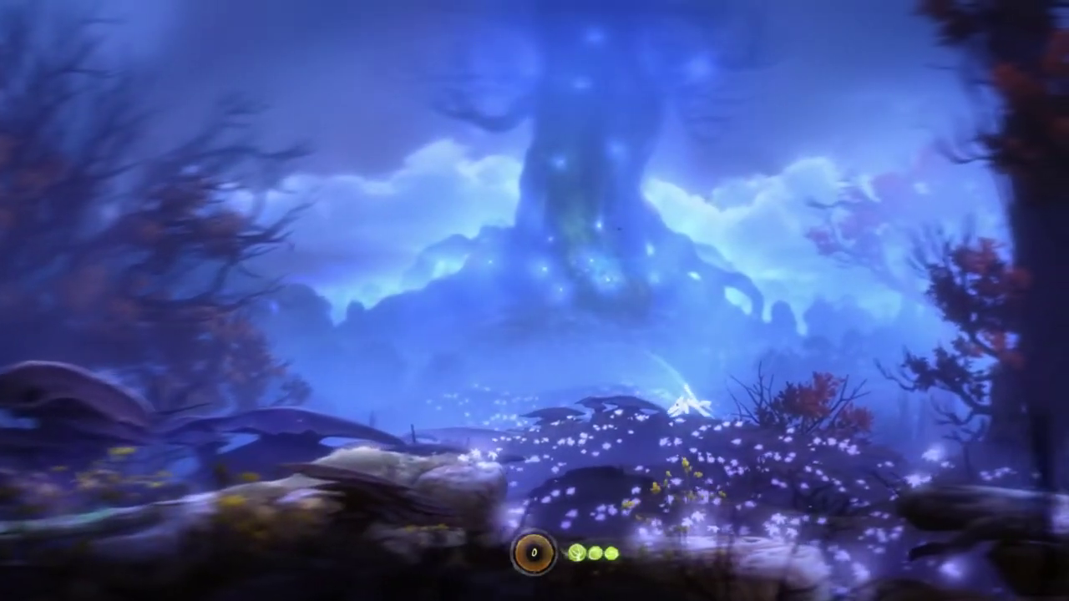
Run Ori left across the glade, log and flower patch through the forest
key(Left)
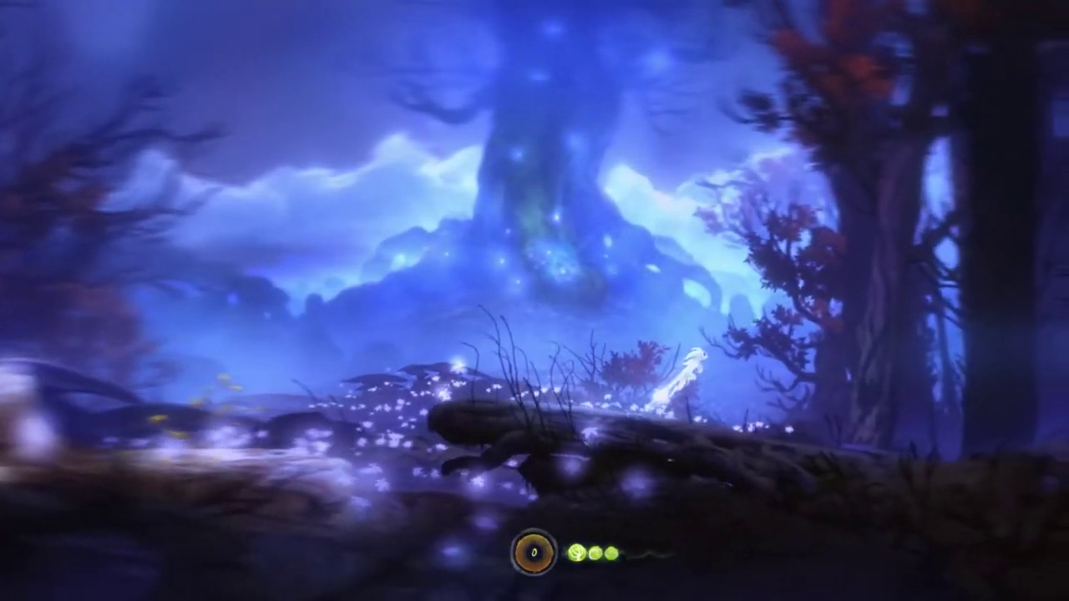
key(Left)
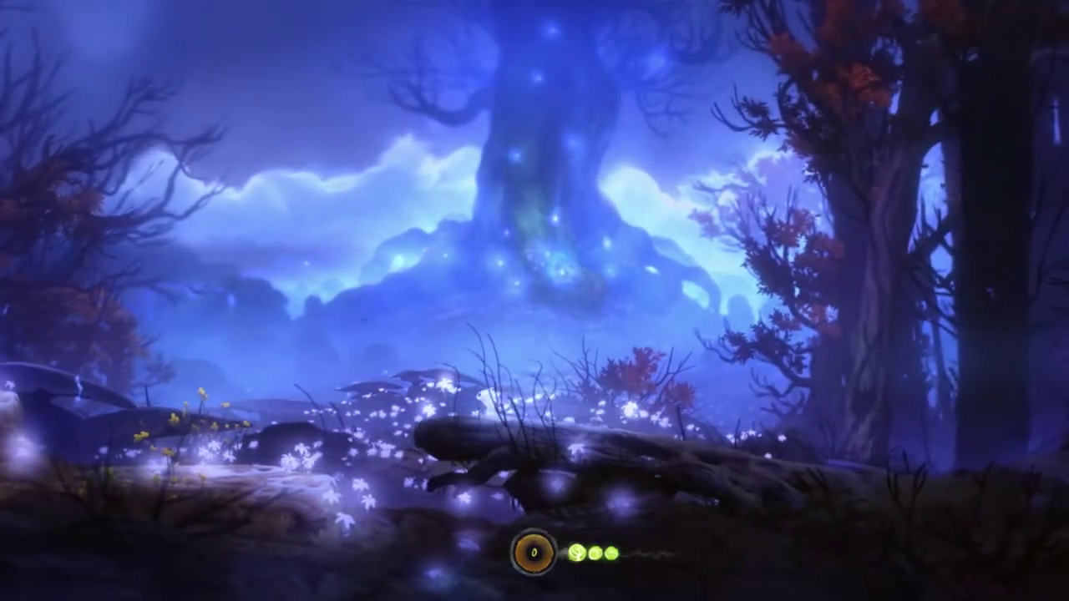
key(Left)
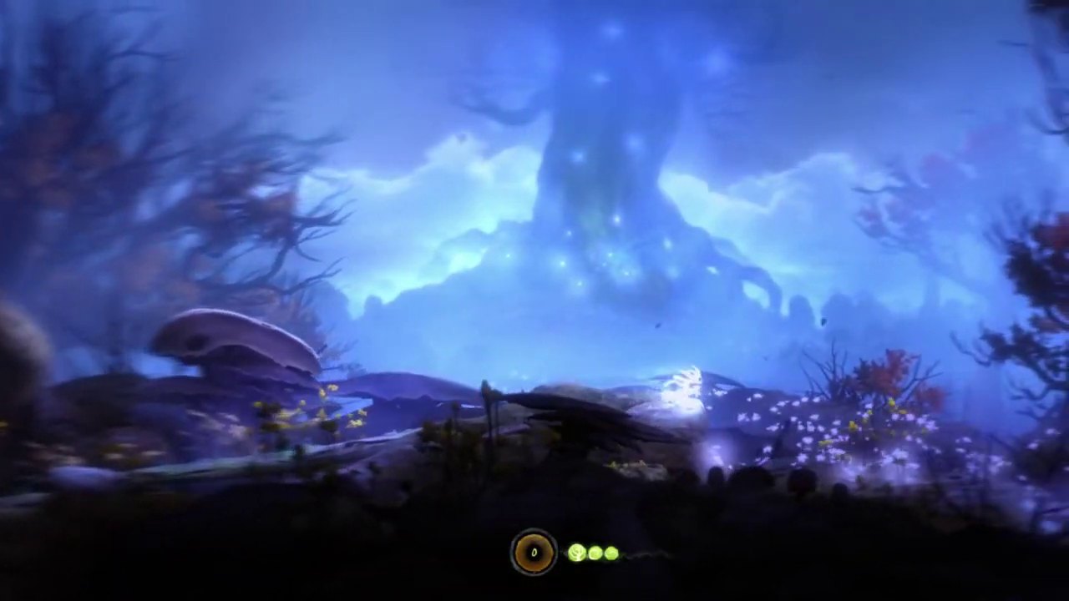
key(Left)
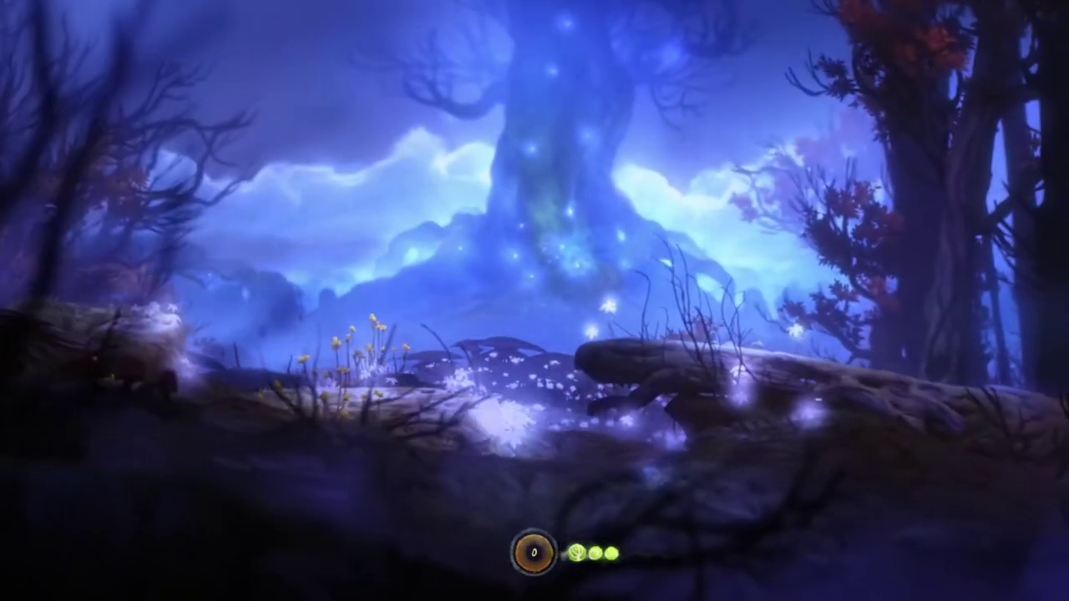
key(Left)
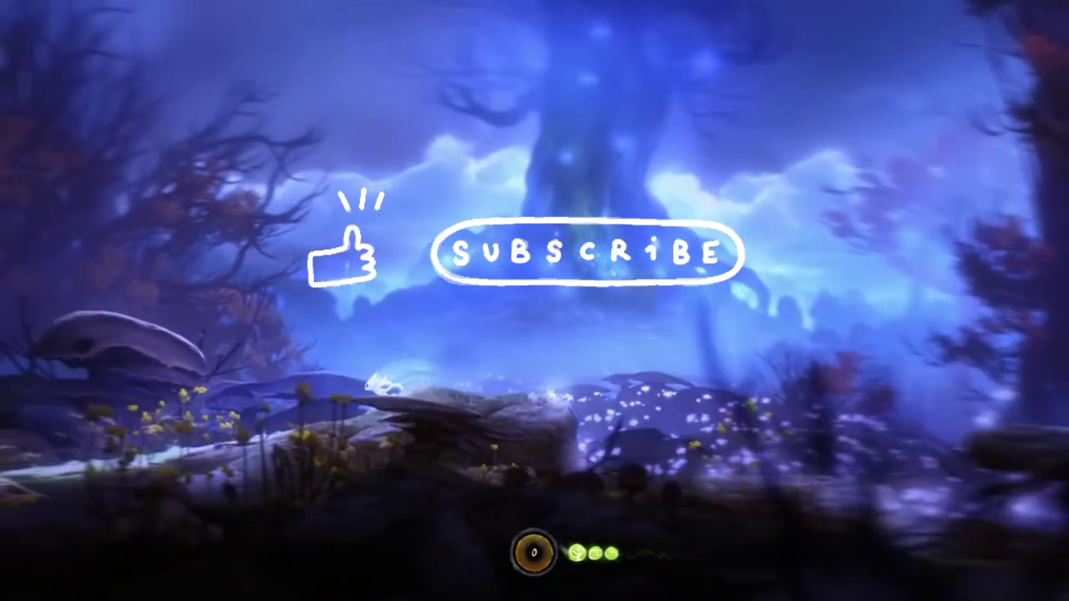
key(Left)
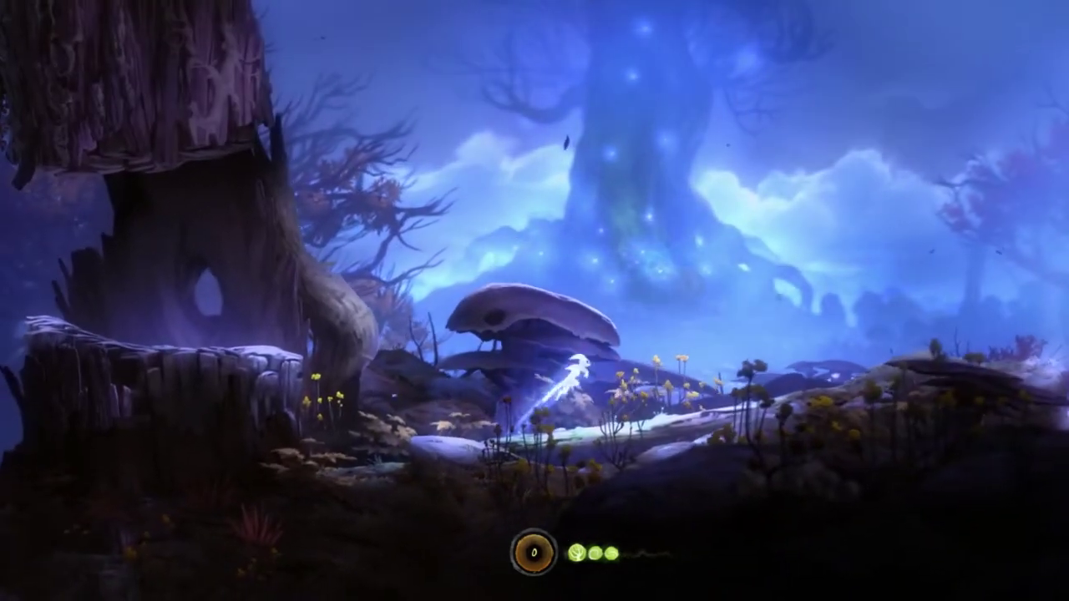
key(Right)
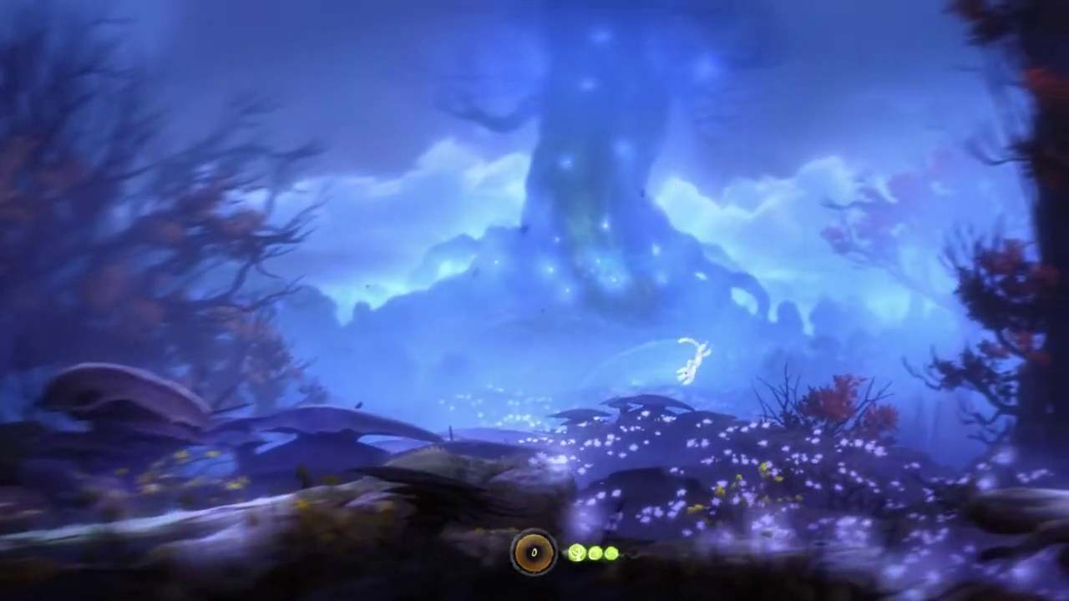
key(Left)
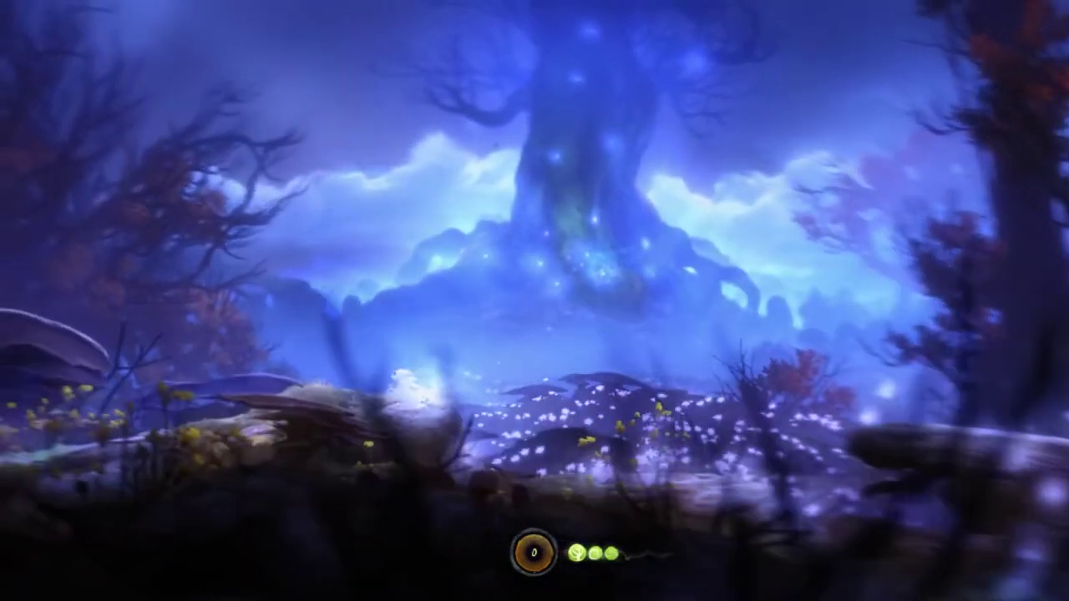